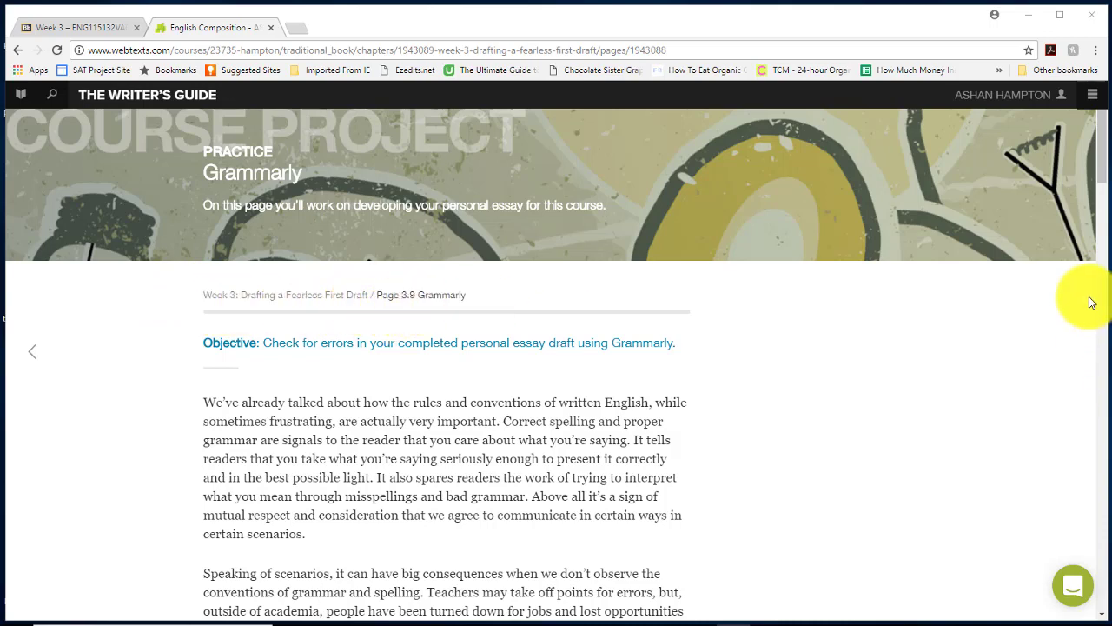
- Copy the Strayer University access code from the "Log in to Grammarly" instructions on the course page
scroll(1101, 174, "down", 5)
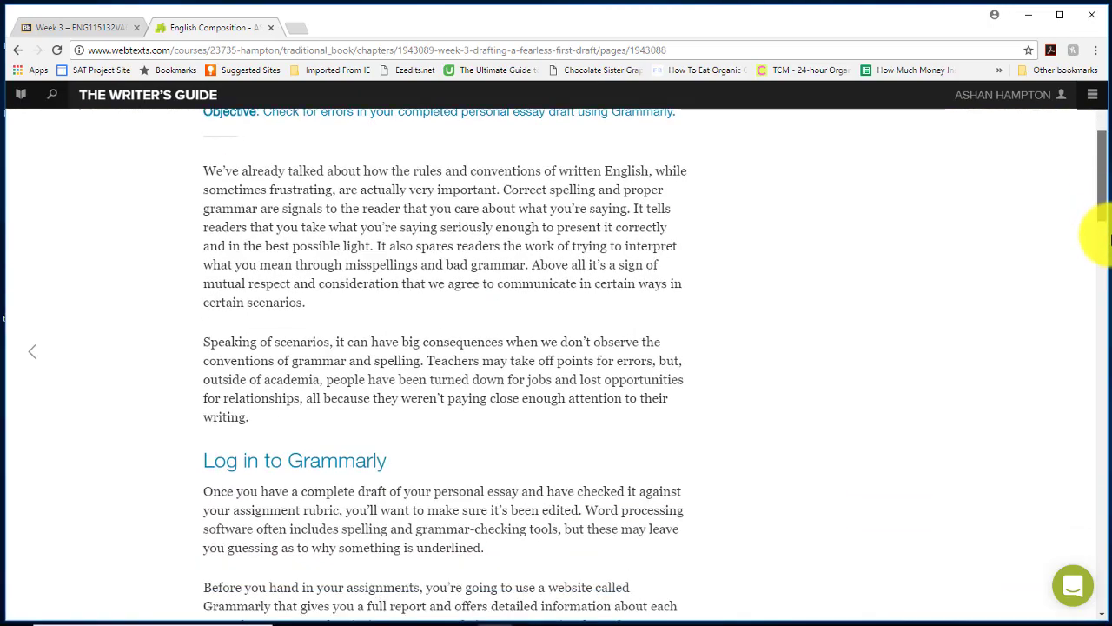
scroll(1103, 250, "down", 1)
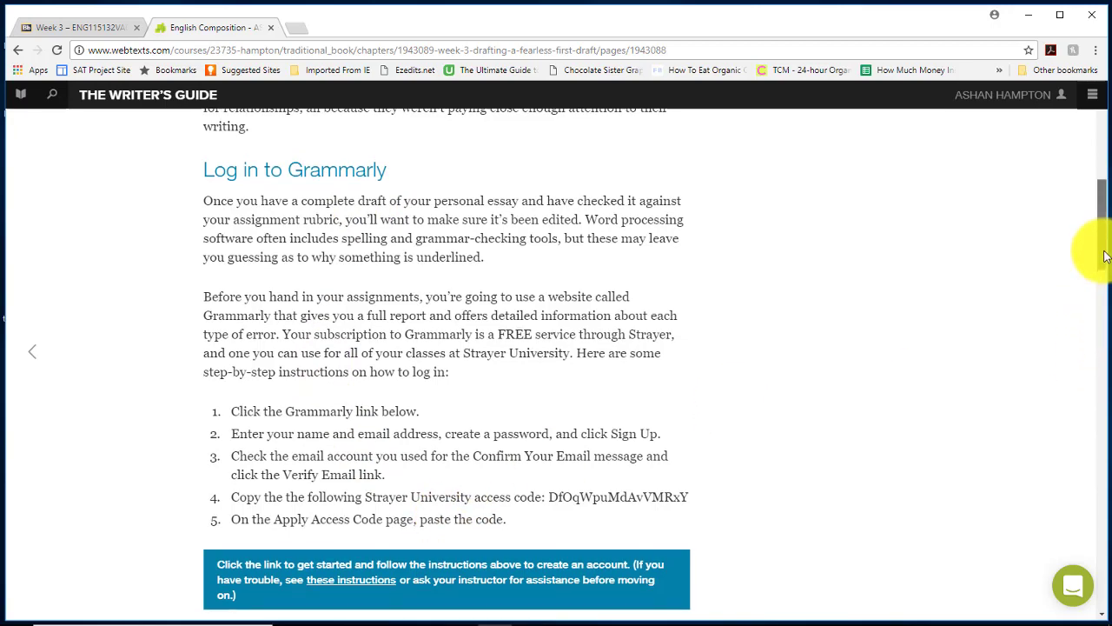
scroll(1103, 254, "down", 1)
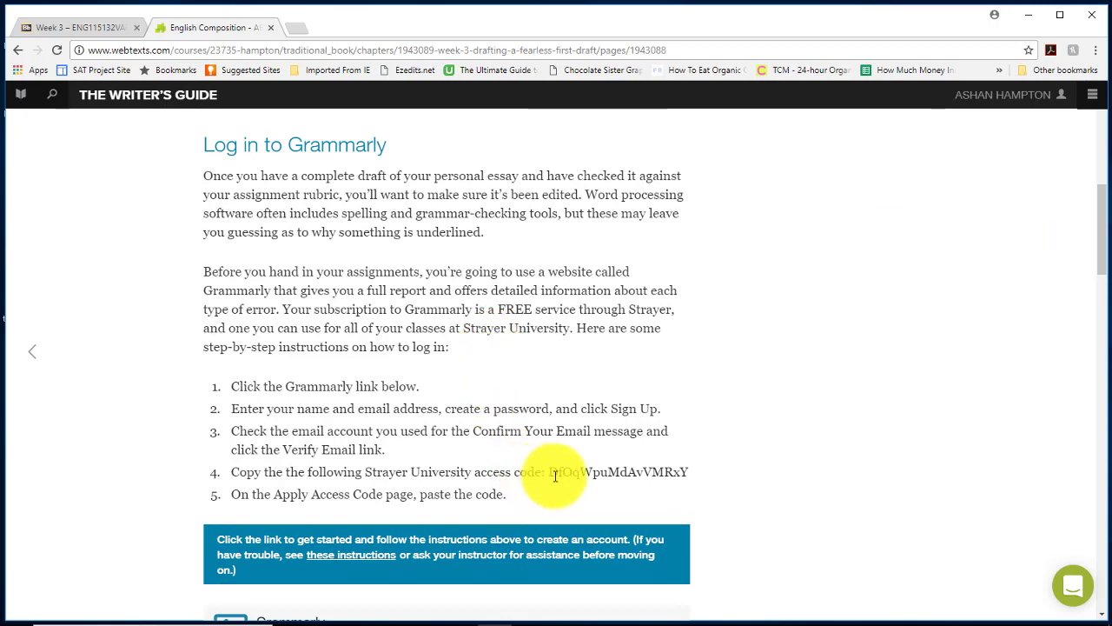
left_click_drag(549, 472, 689, 471)
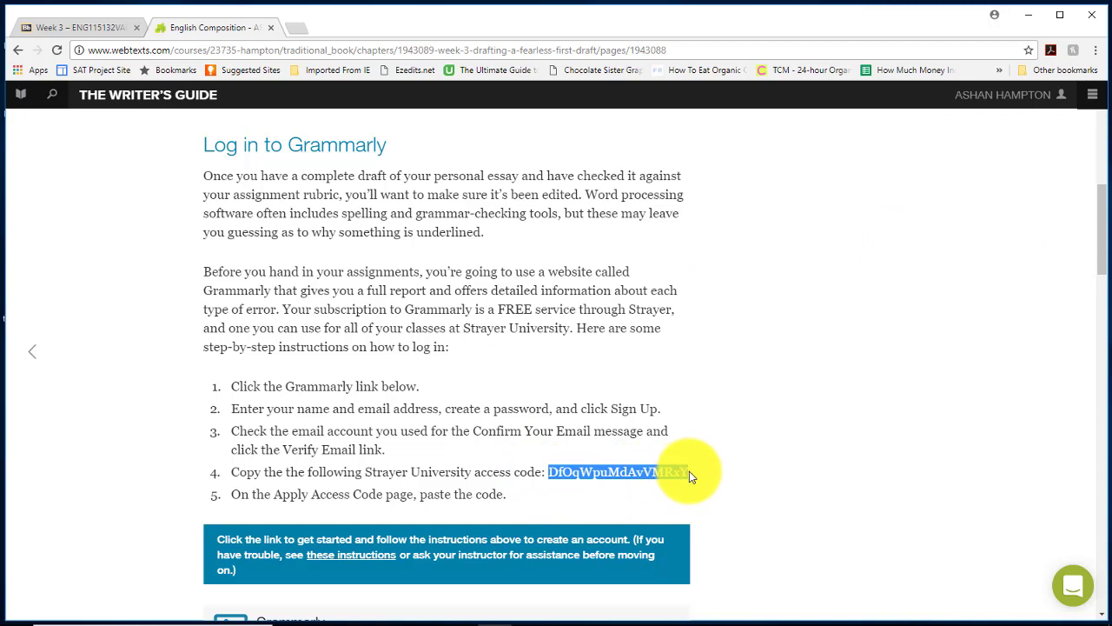
right_click(683, 472)
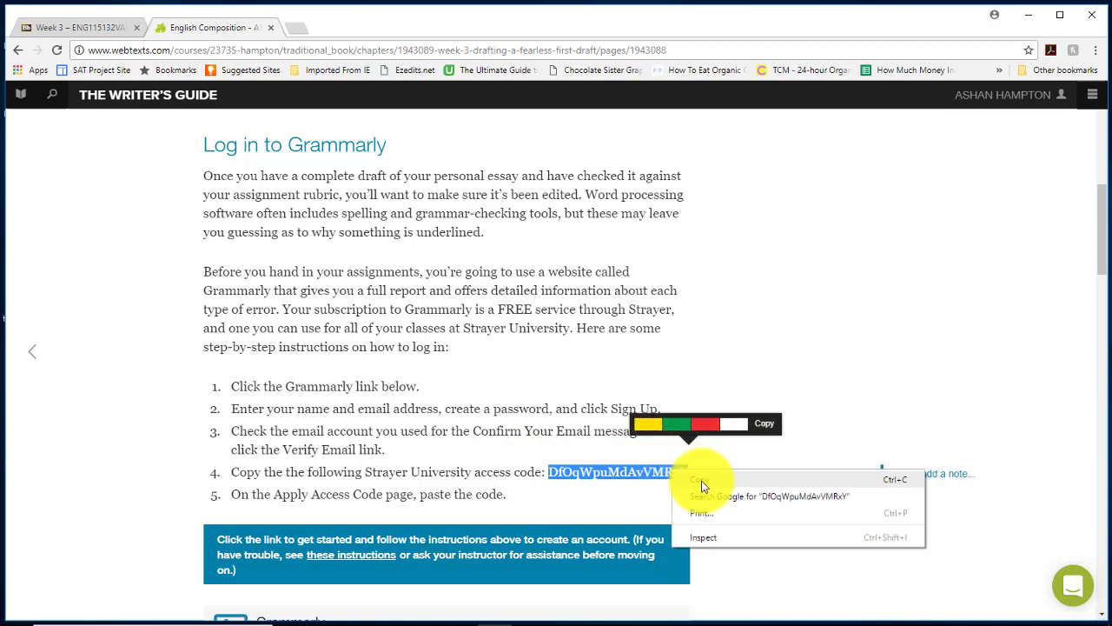
left_click(704, 487)
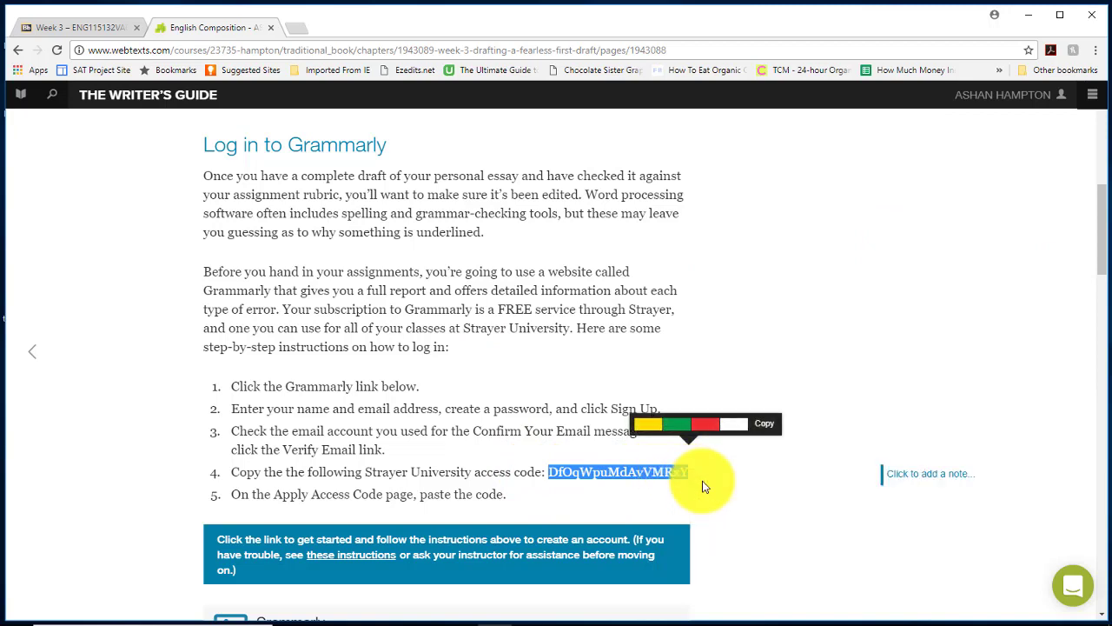
left_click(607, 492)
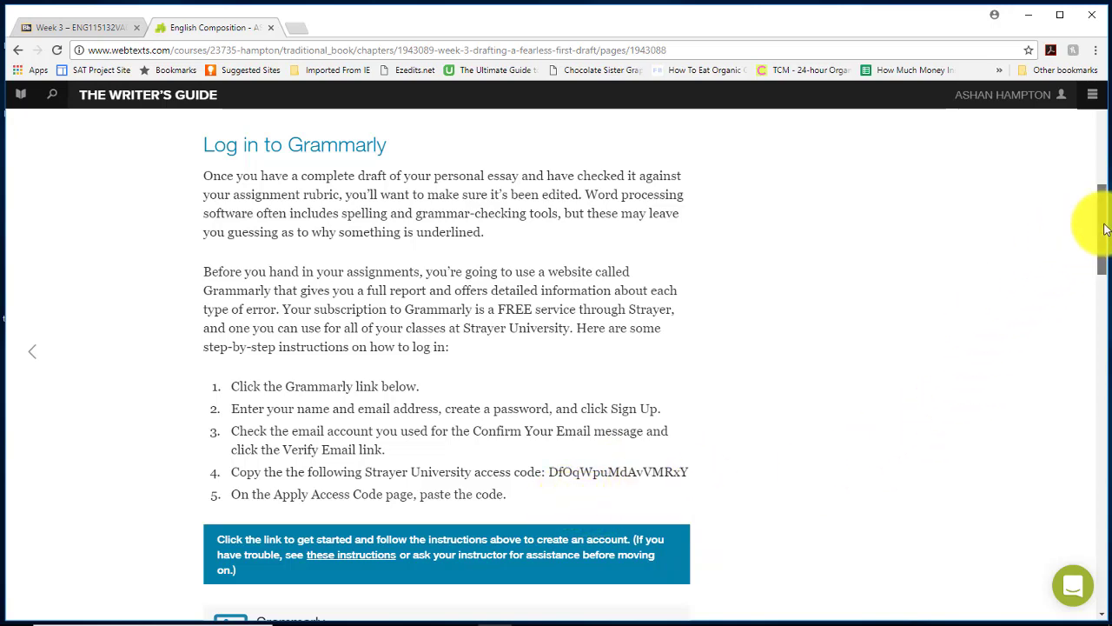
- Go to Grammarly from the course page and delete the existing "english composition argumentative" document
left_click_drag(1101, 224, 1104, 268)
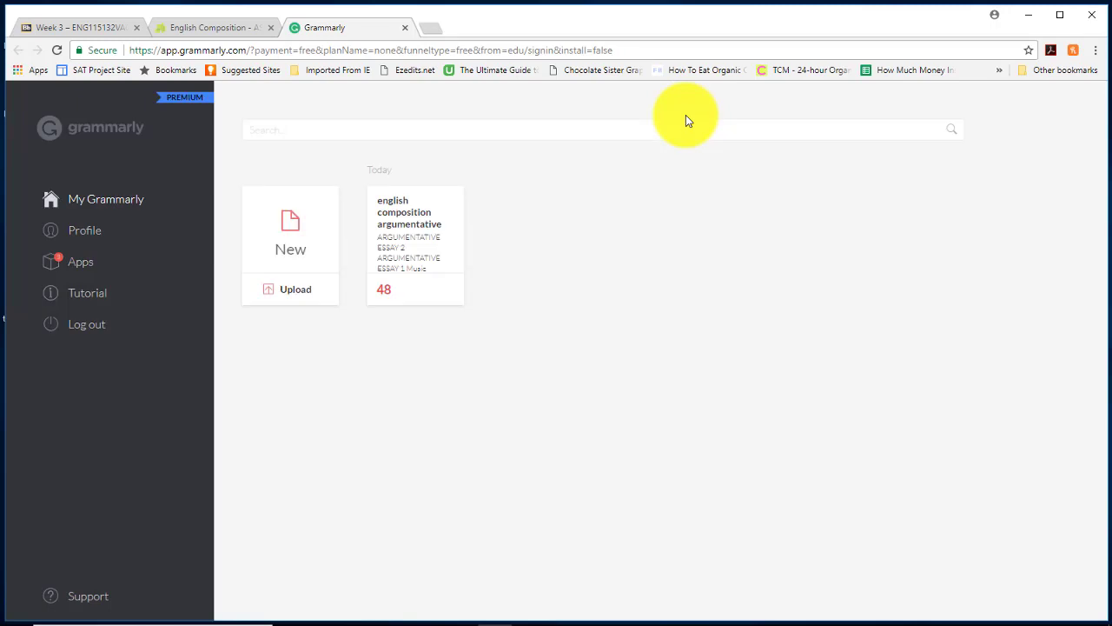
left_click(449, 289)
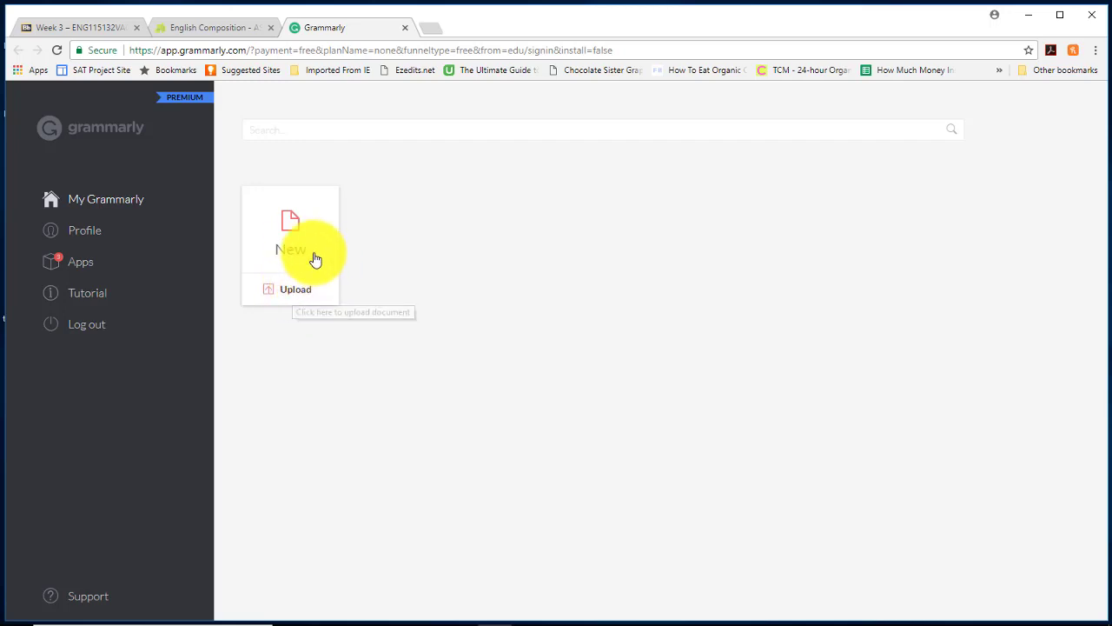
- Upload the "english composition argumentative" file from the Desktop to Grammarly
left_click(295, 297)
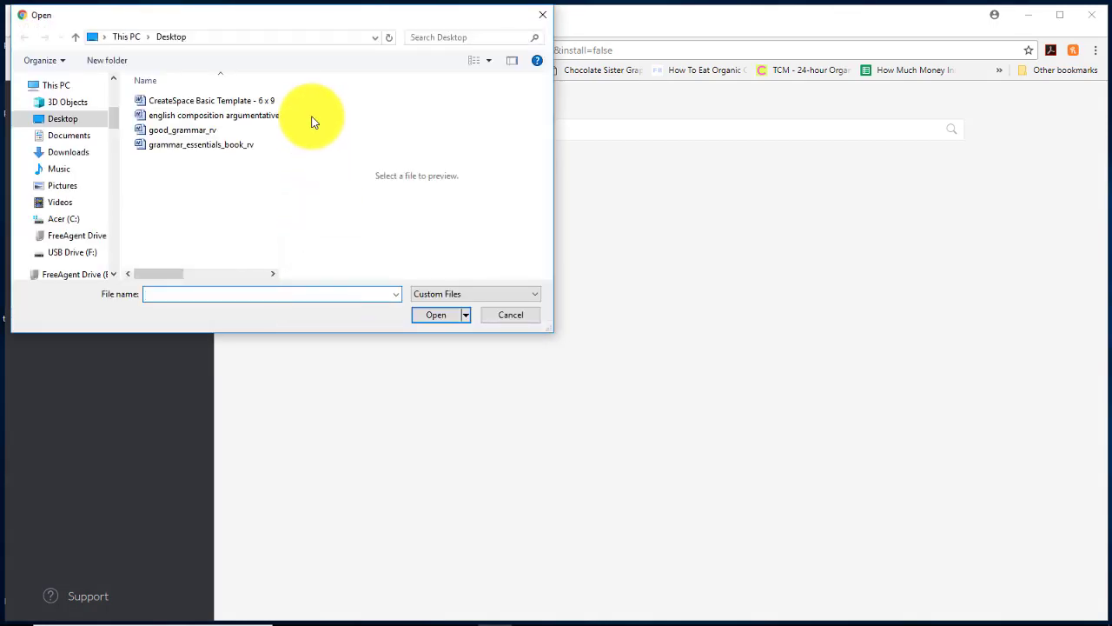
left_click(236, 118)
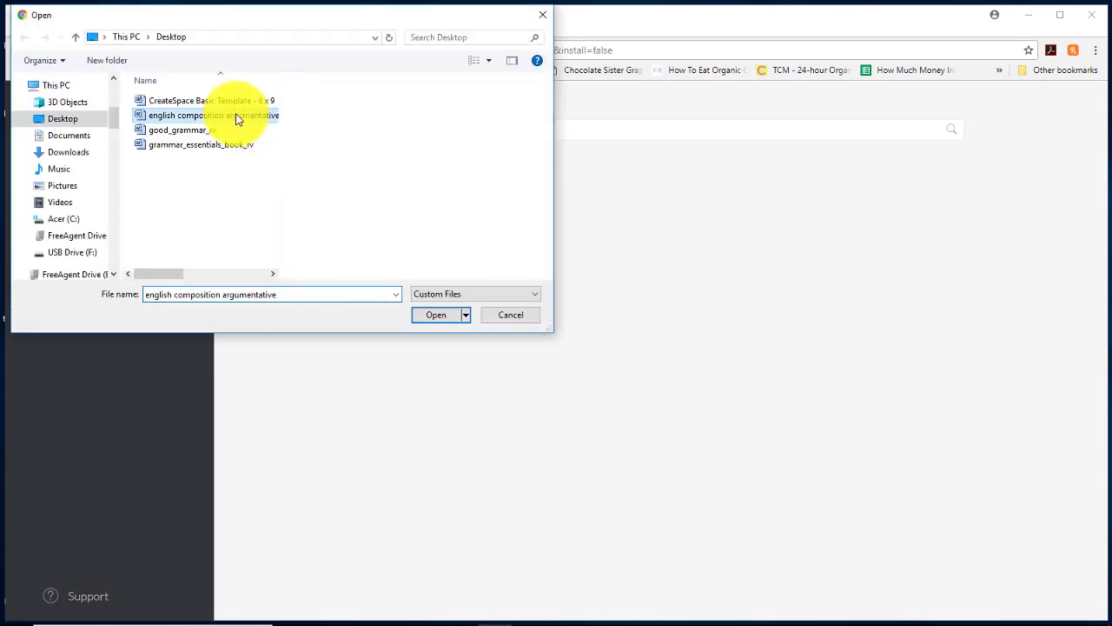
left_click(439, 316)
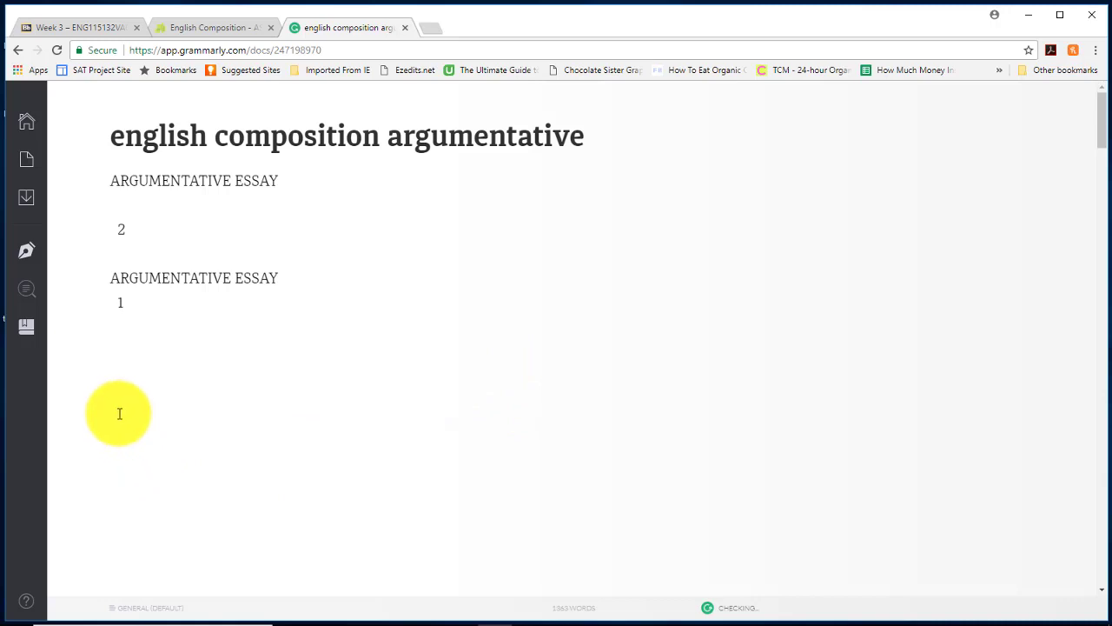
- Turn on plagiarism checking for the uploaded essay
mouse_move(26, 330)
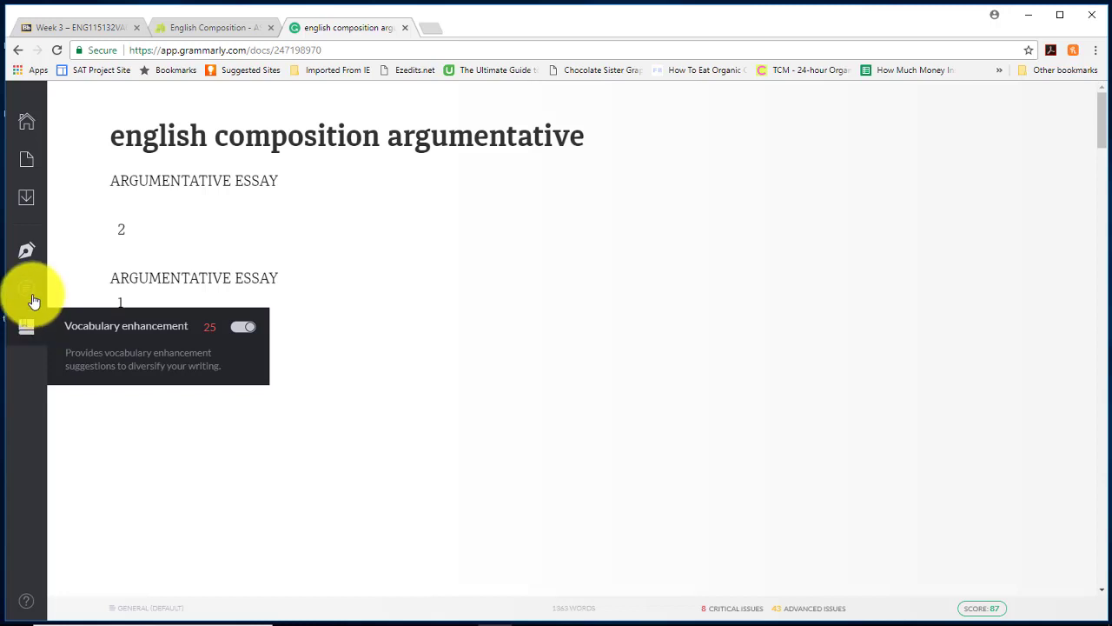
mouse_move(30, 296)
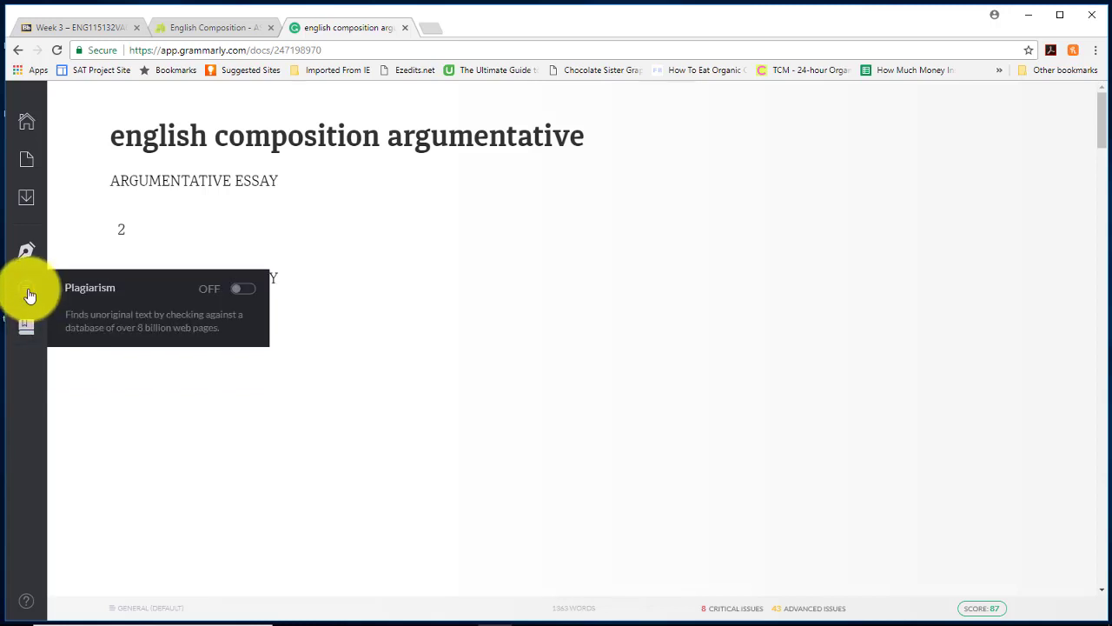
left_click(247, 290)
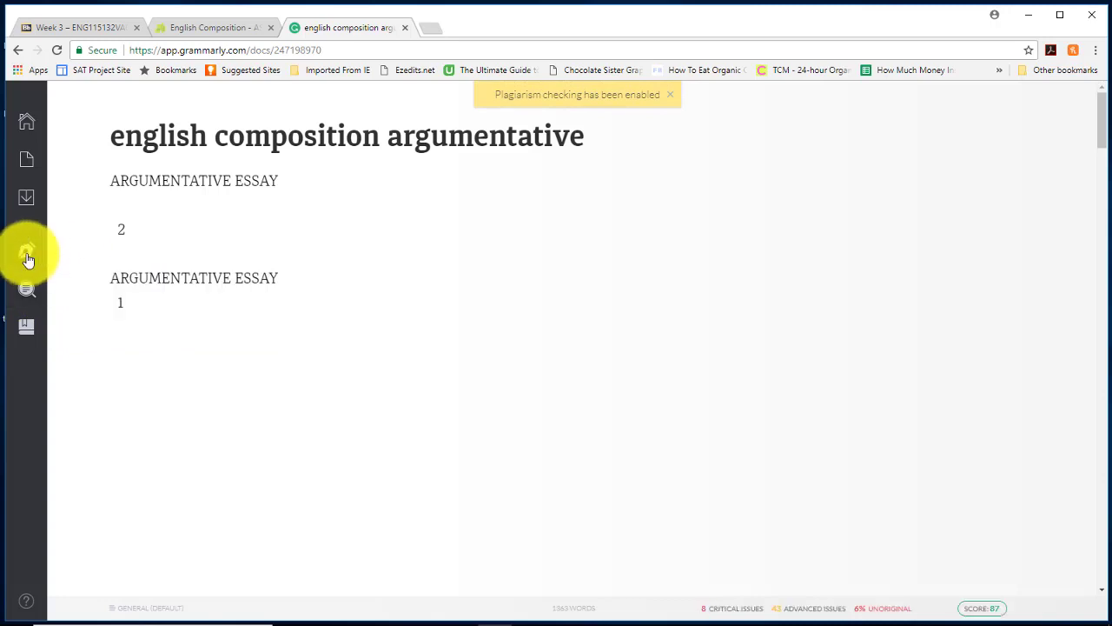
- Set the document type to Essay in the Academic category
mouse_move(28, 258)
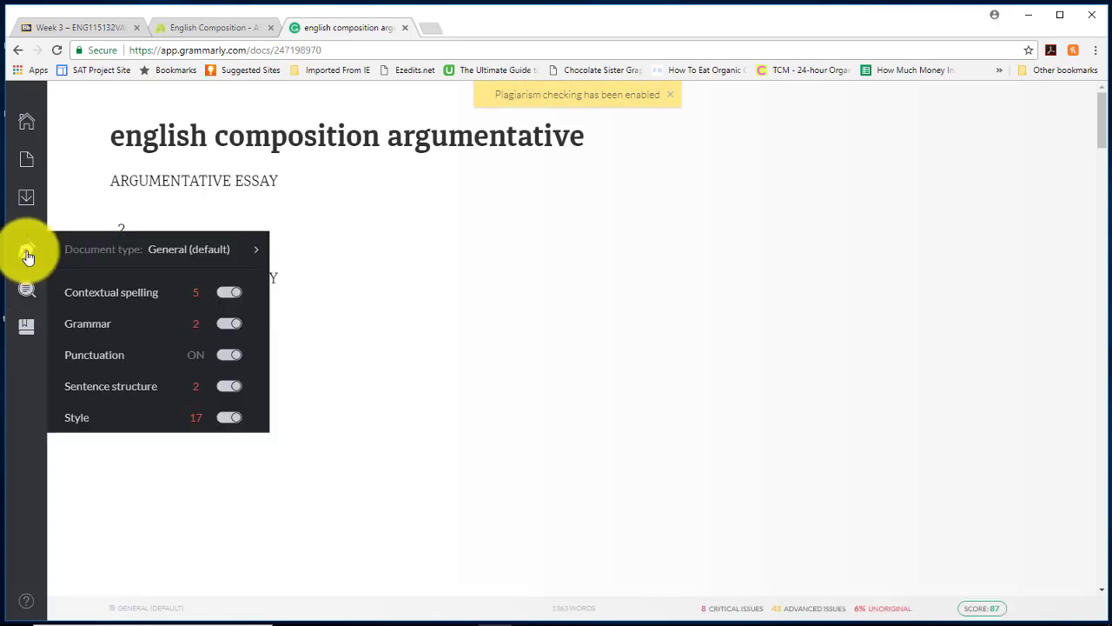
mouse_move(124, 249)
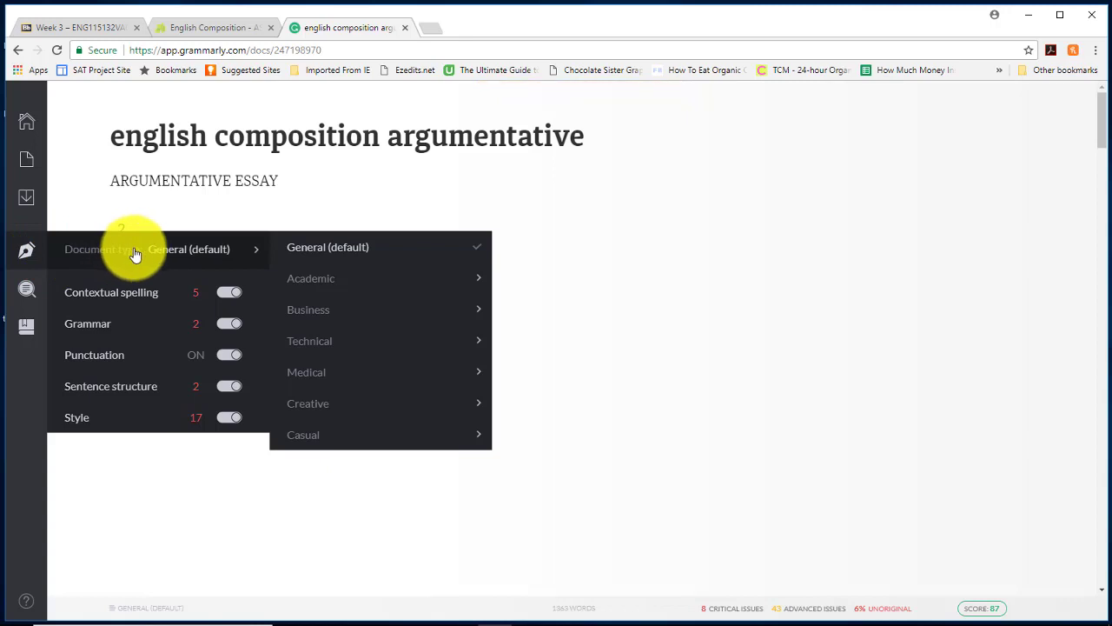
mouse_move(347, 283)
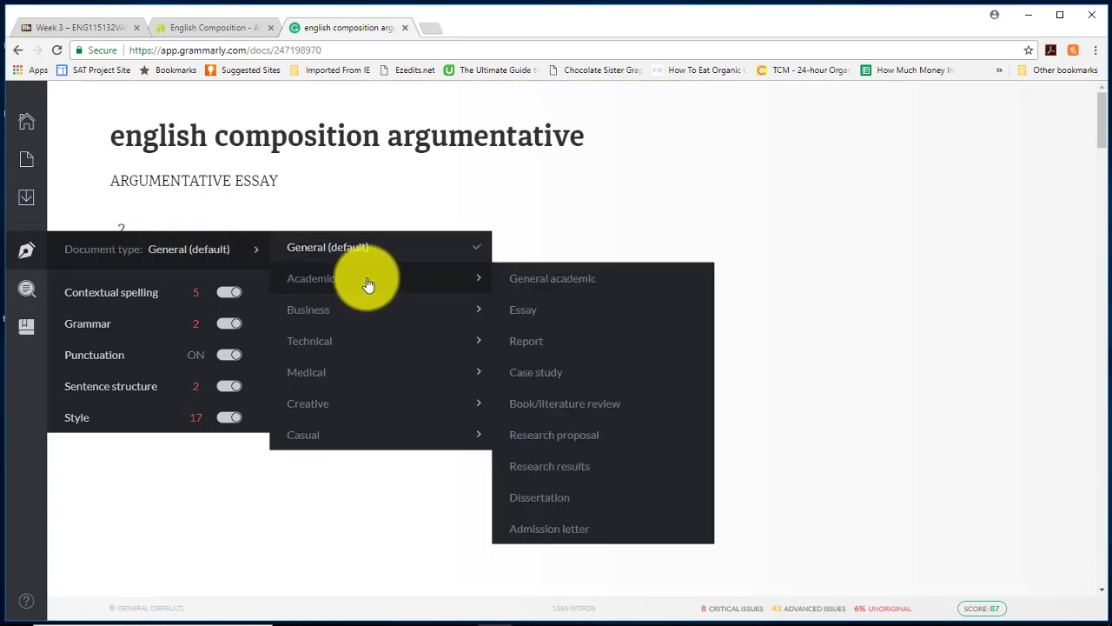
left_click(533, 314)
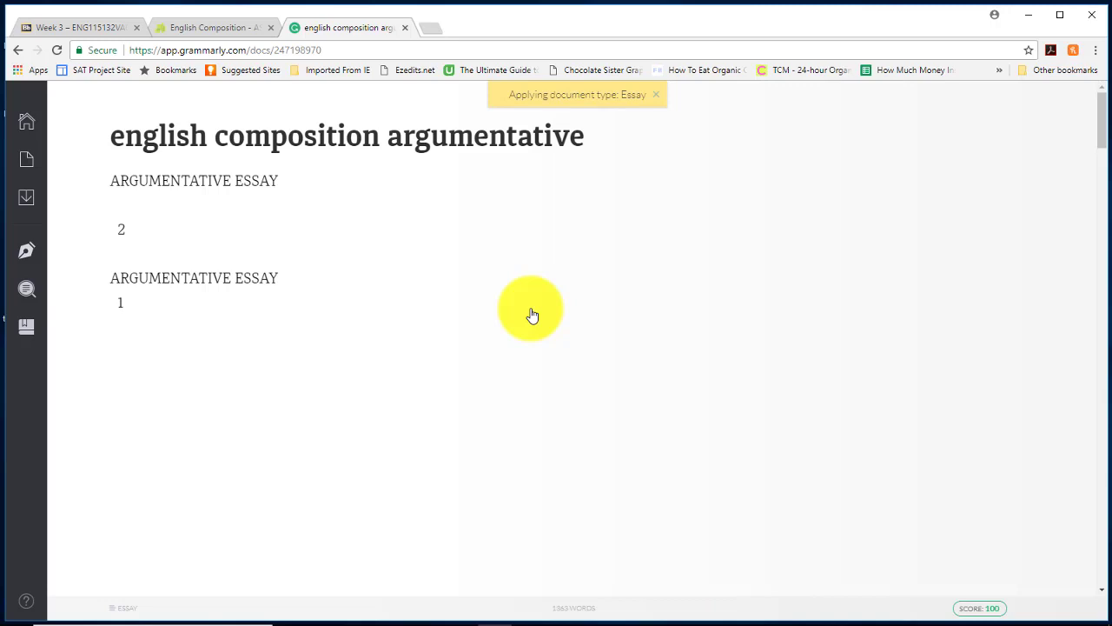
- Check the plagiarism result and cycle the document statistics through the character count and speaking time
mouse_move(23, 290)
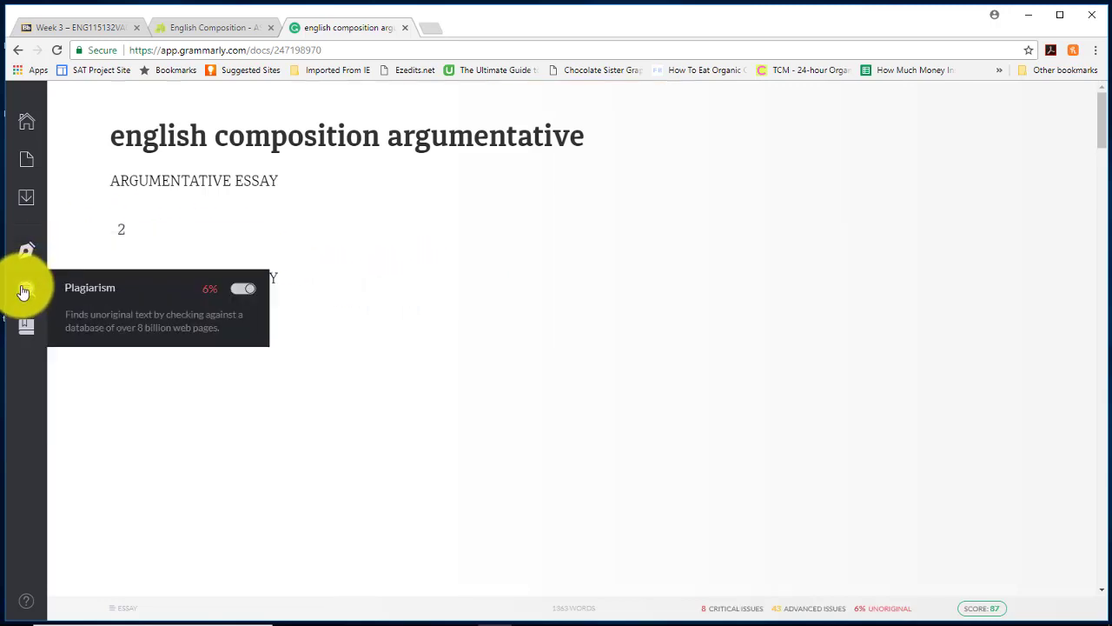
left_click(587, 618)
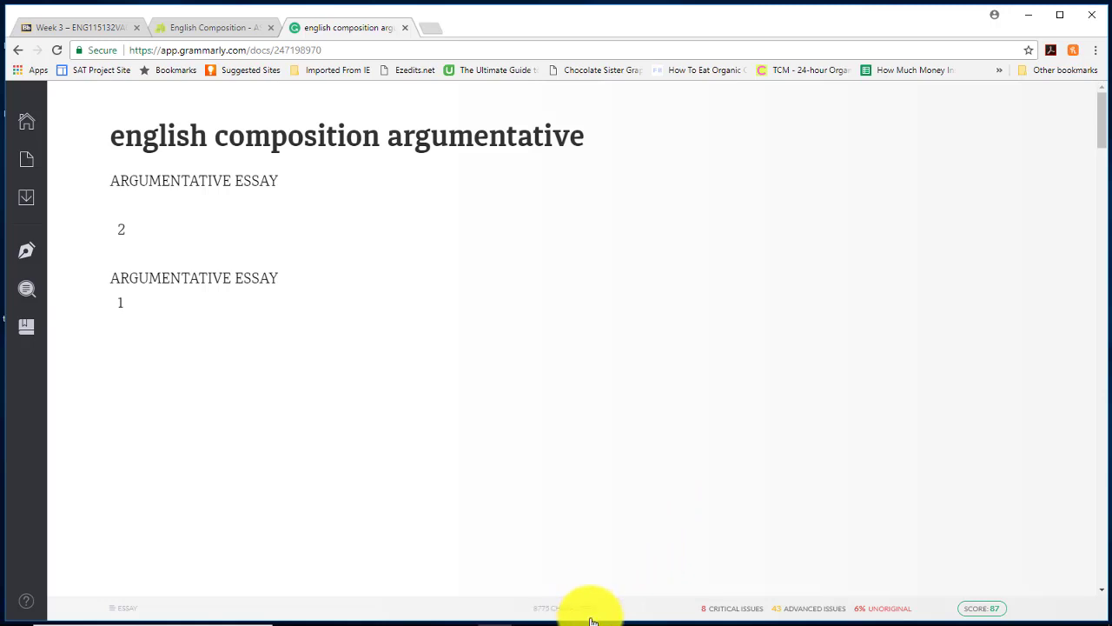
left_click(589, 618)
left_click(584, 617)
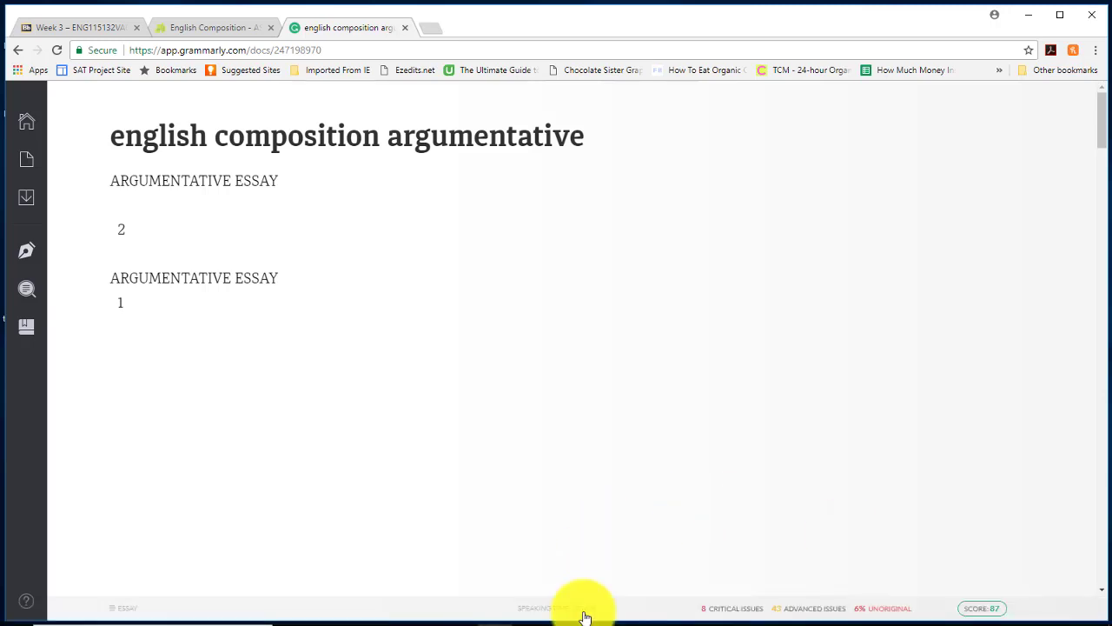
left_click(585, 616)
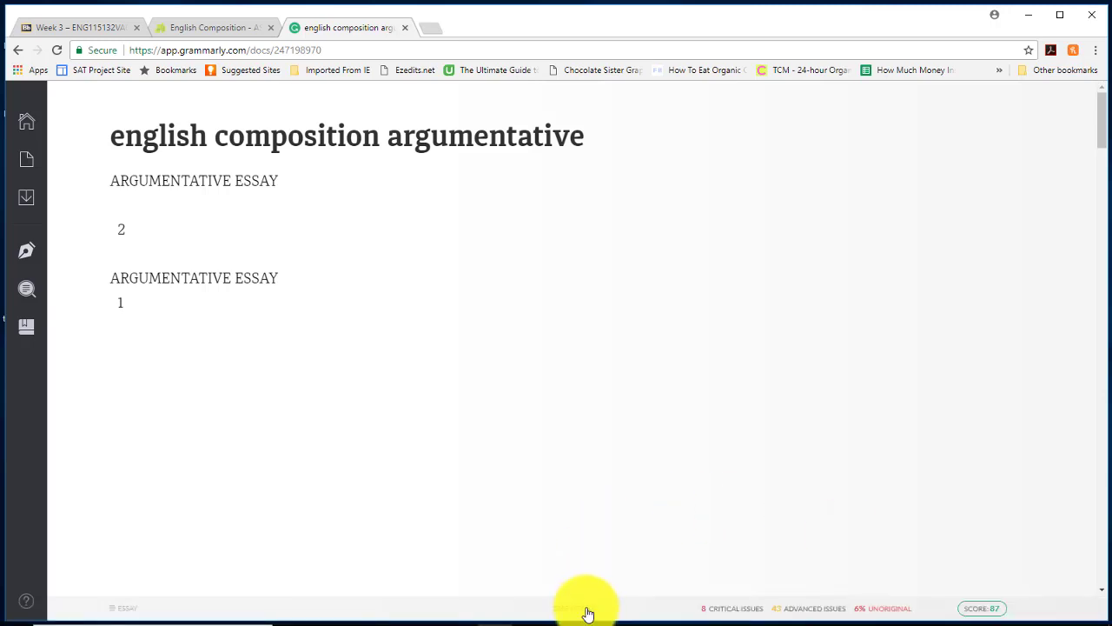
- Review the essay's score report and check the course page's short-answer question about the score, returning to the report
left_click(973, 614)
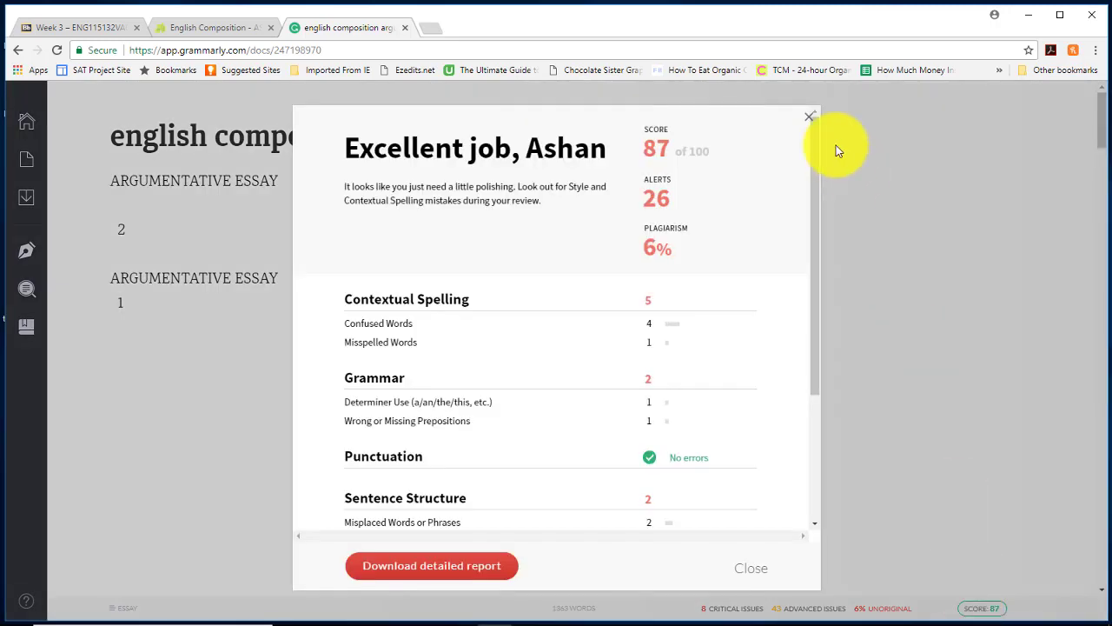
left_click_drag(814, 170, 834, 153)
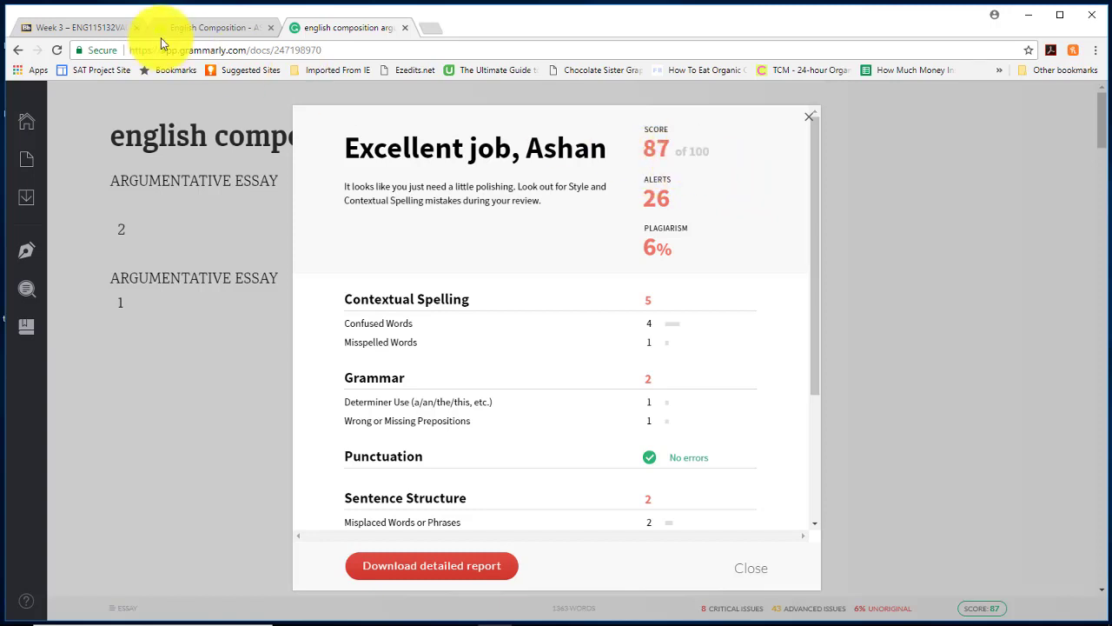
left_click(198, 29)
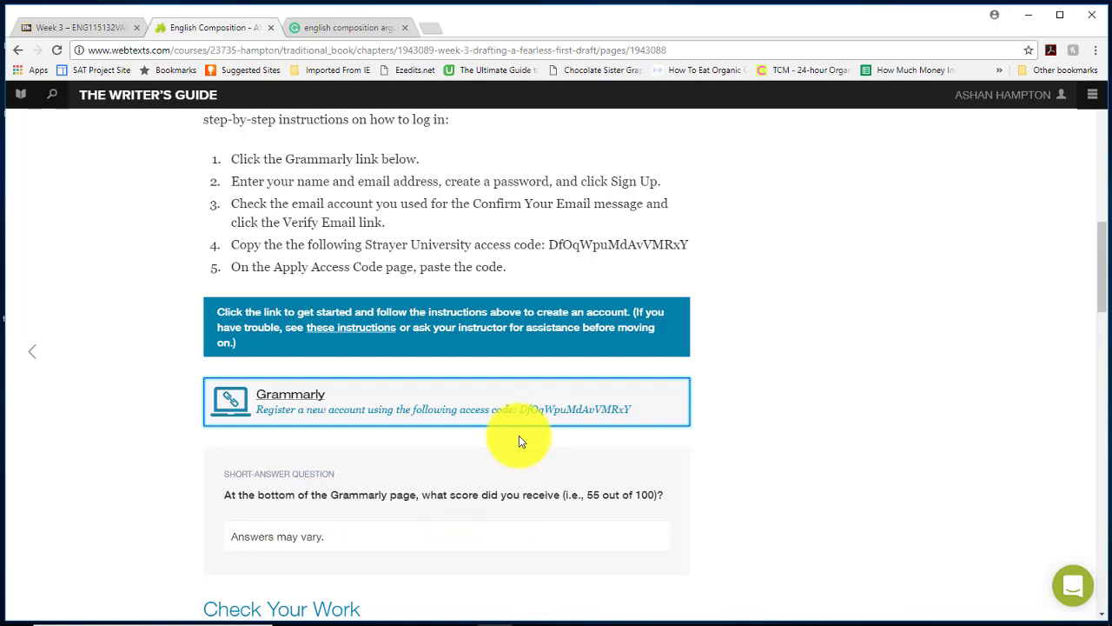
left_click(367, 29)
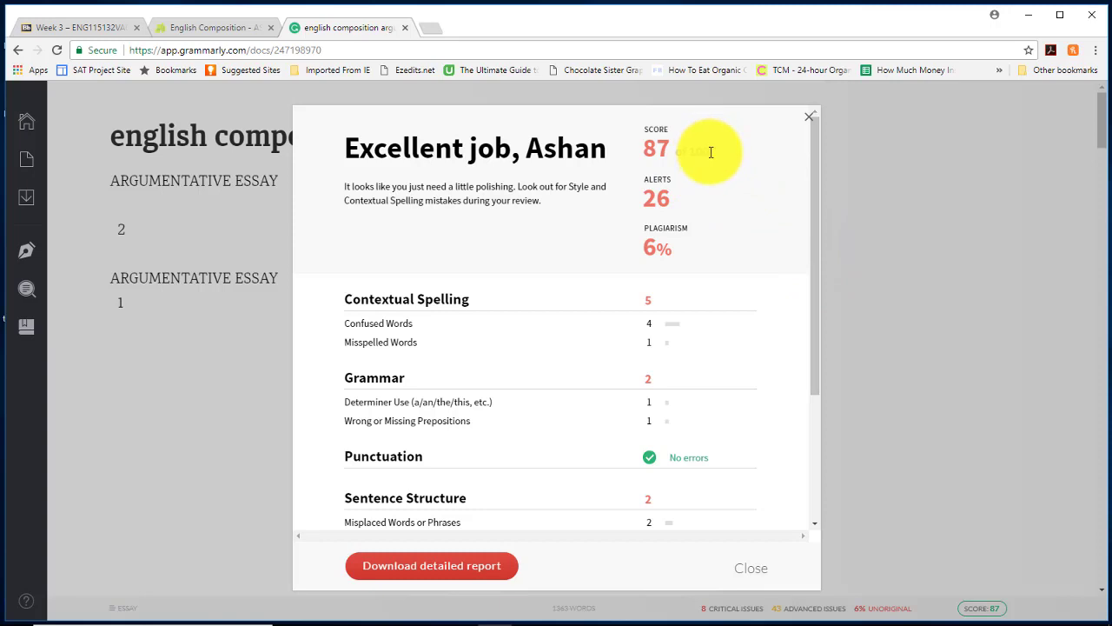
- Download the detailed report as a PDF, then close the score report and the download notification
left_click(424, 566)
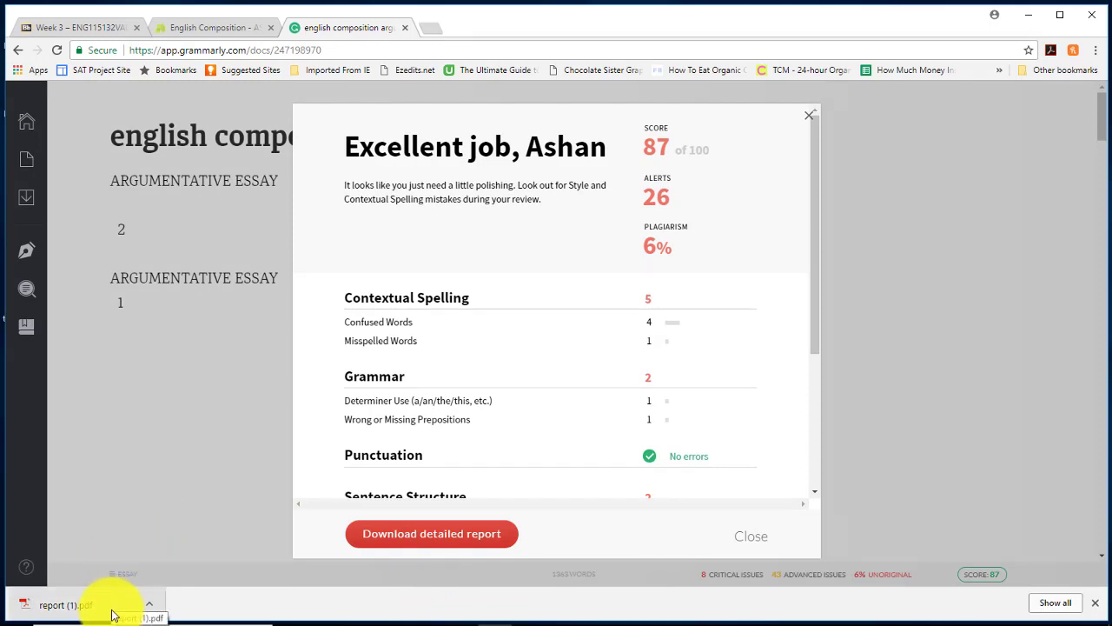
left_click(743, 539)
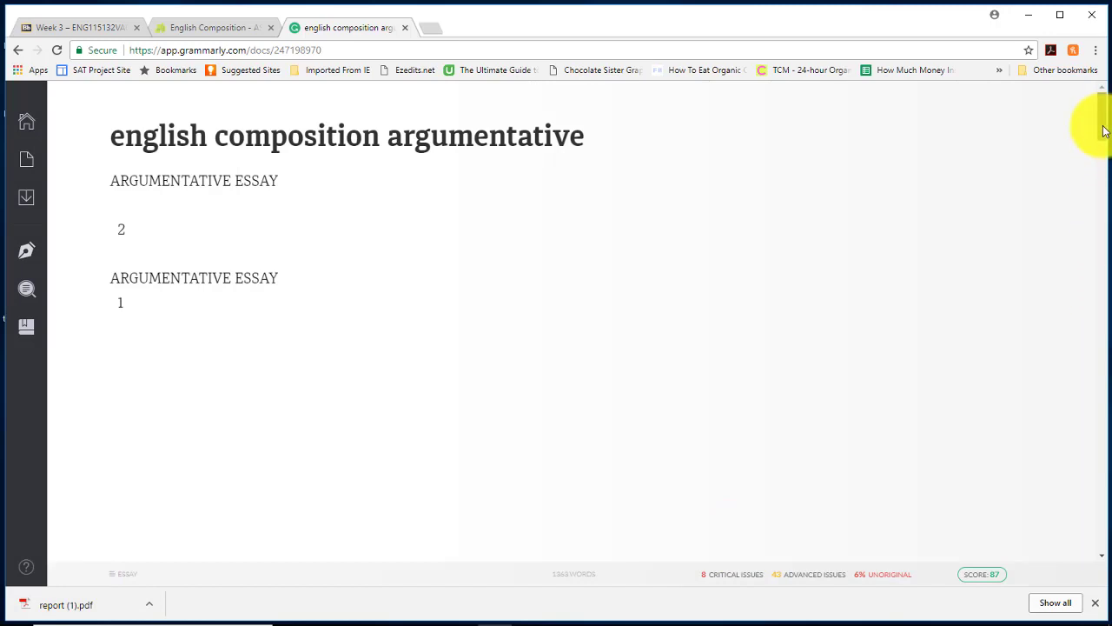
left_click(1095, 602)
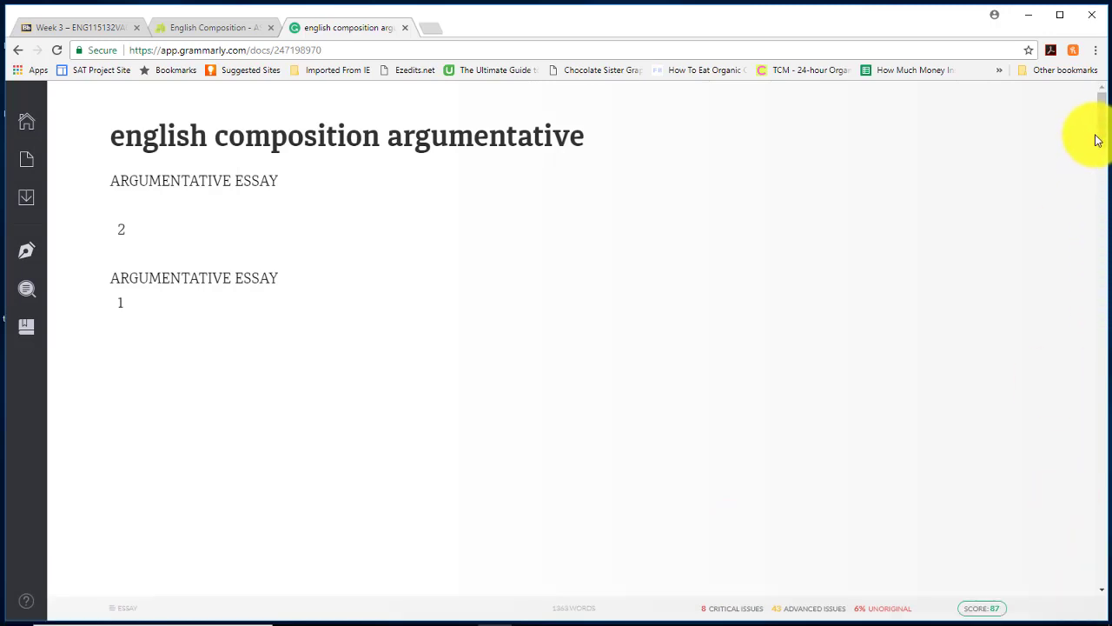
- Review the "Possibly confused word" alert for "move" in the Music Censorship paragraph and dismiss it
left_click_drag(1104, 132, 1102, 224)
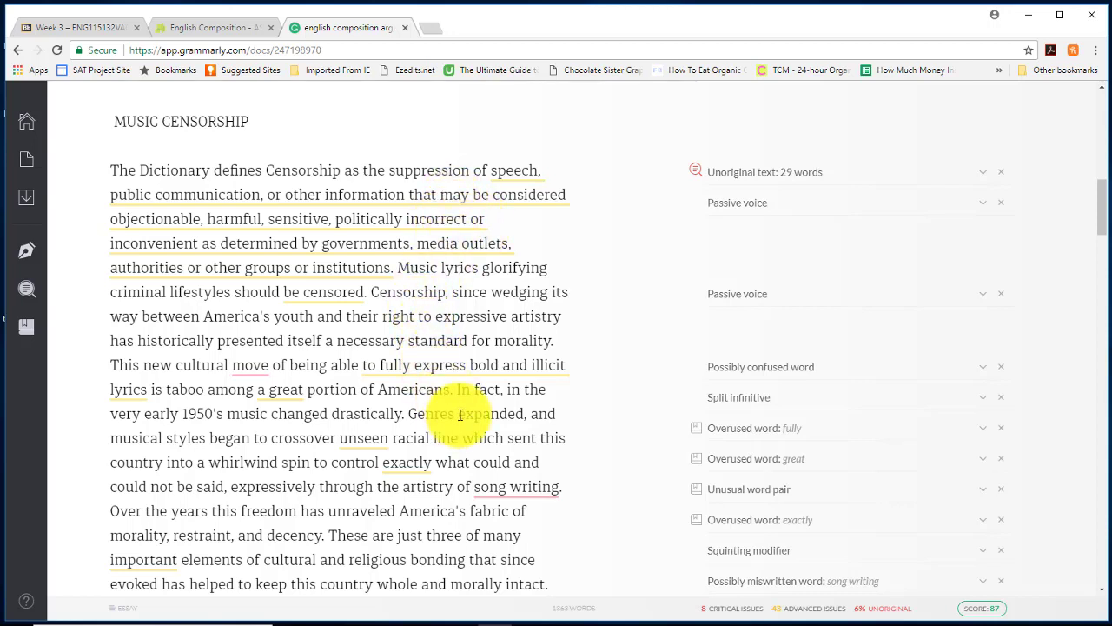
left_click(250, 366)
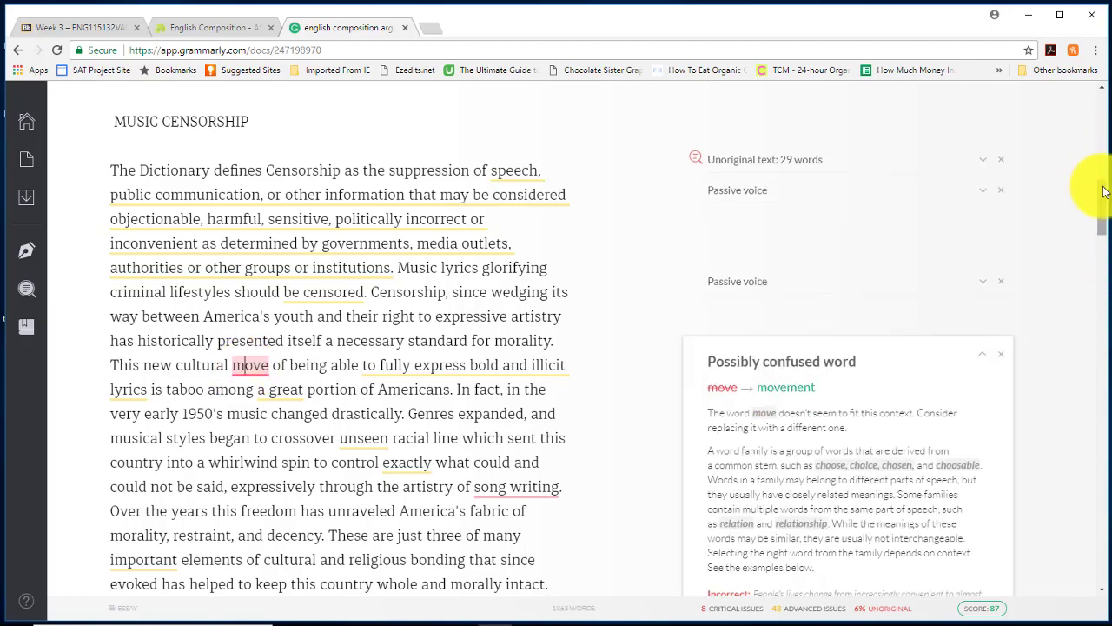
scroll(1105, 198, "down", 2)
scroll(1108, 210, "down", 1)
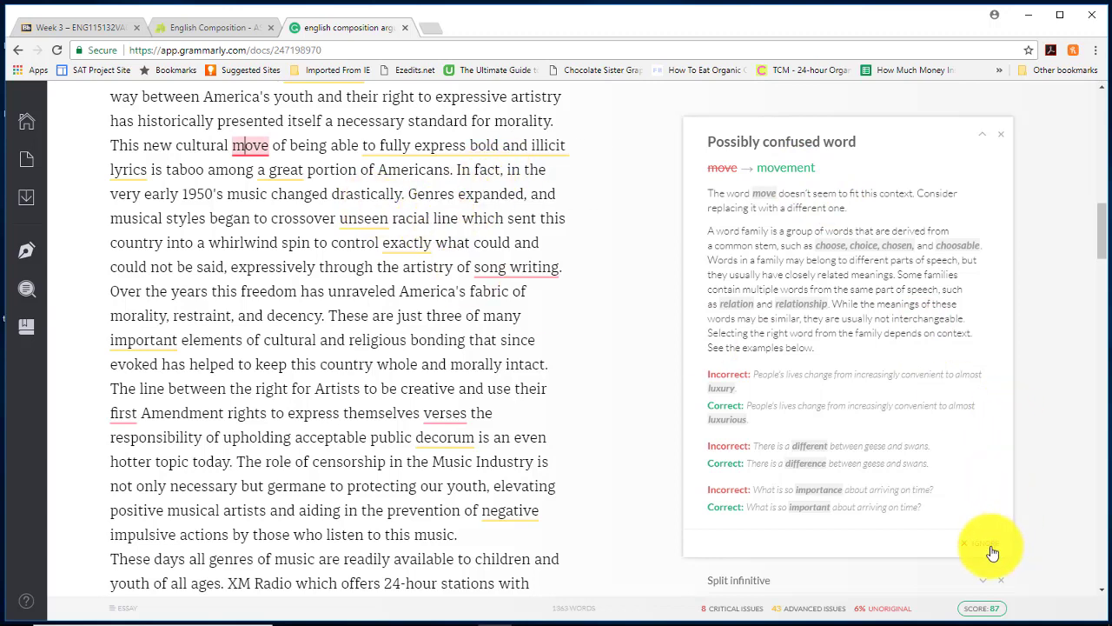
left_click(1002, 141)
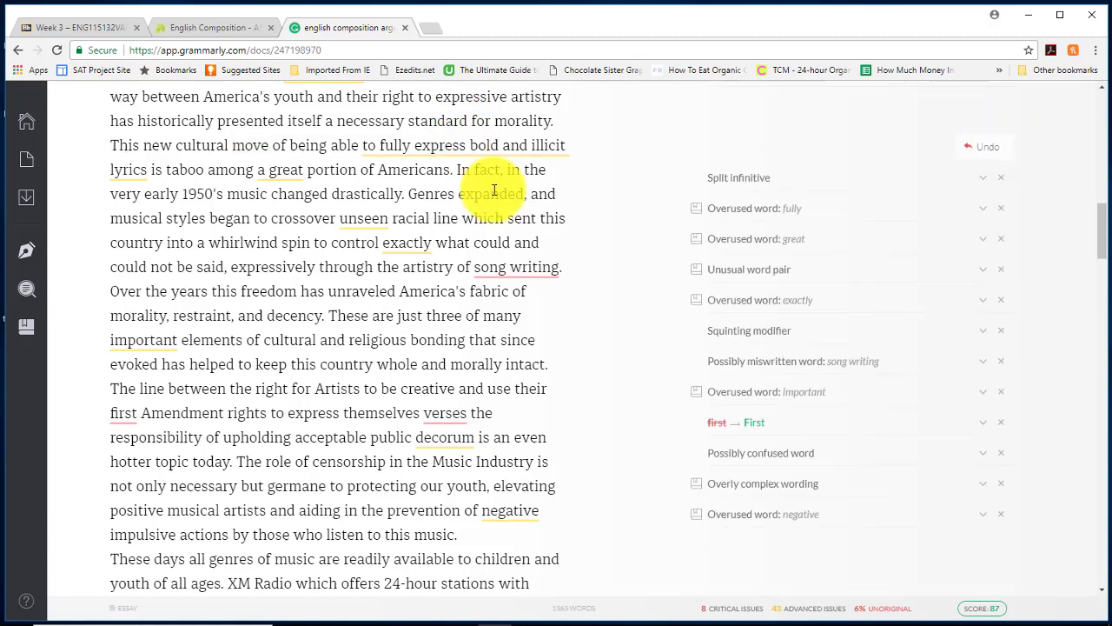
- Review the "Squinting modifier" alert for "exactly" in the essay and dismiss it
left_click(411, 245)
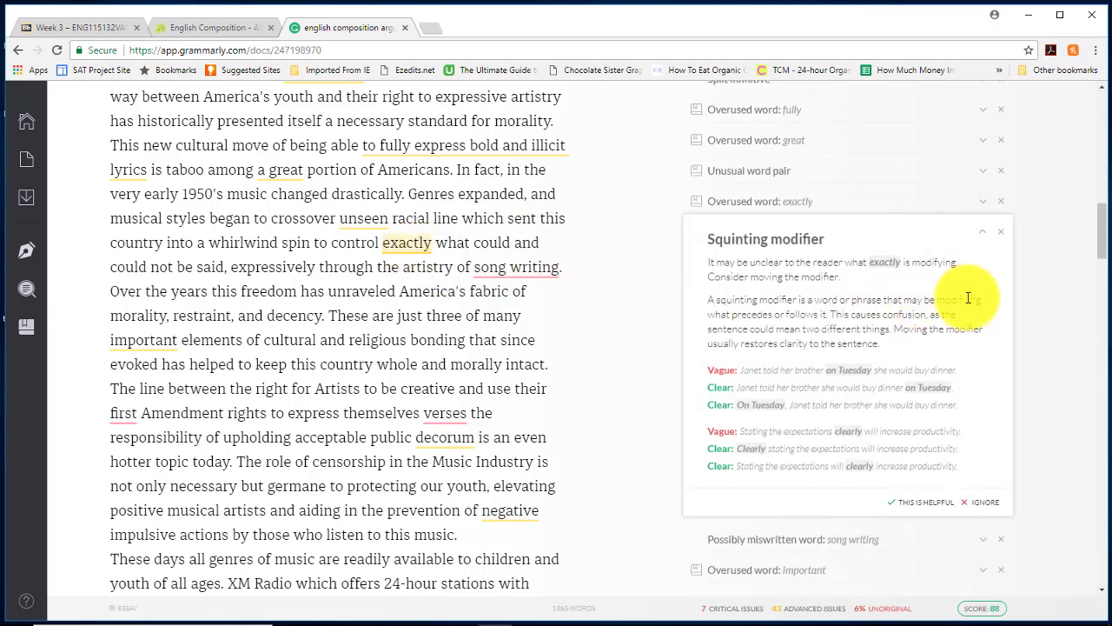
left_click(1005, 234)
scroll(1103, 252, "up", 1)
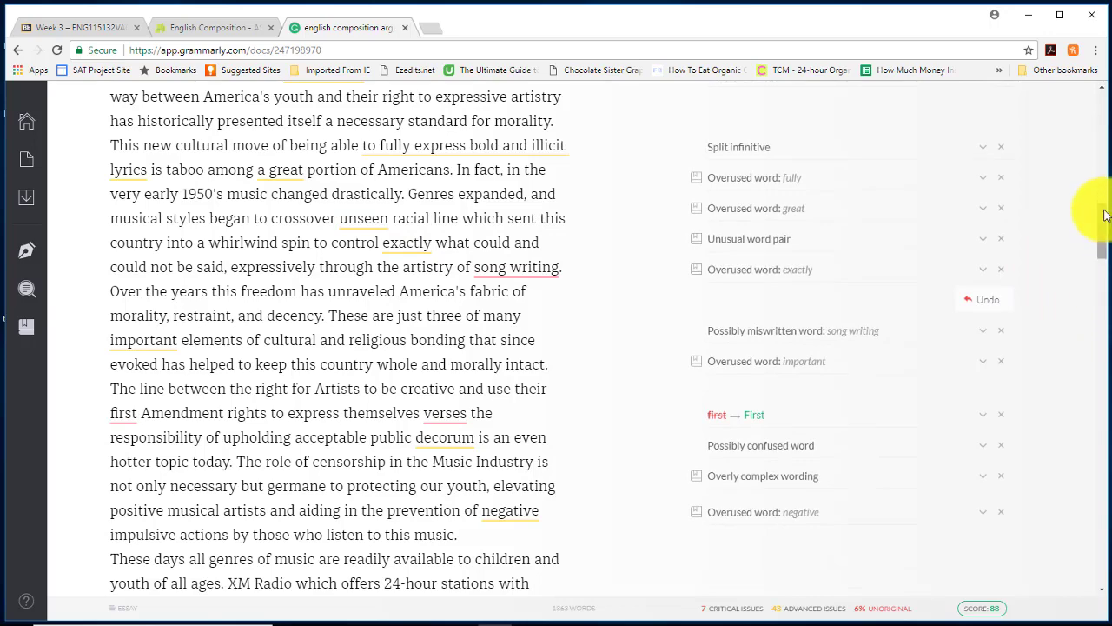
- Look through the alerts in the remaining essay paragraphs, including the unoriginal text and wordiness alerts, and return to the essay's title
left_click_drag(1105, 219, 1100, 287)
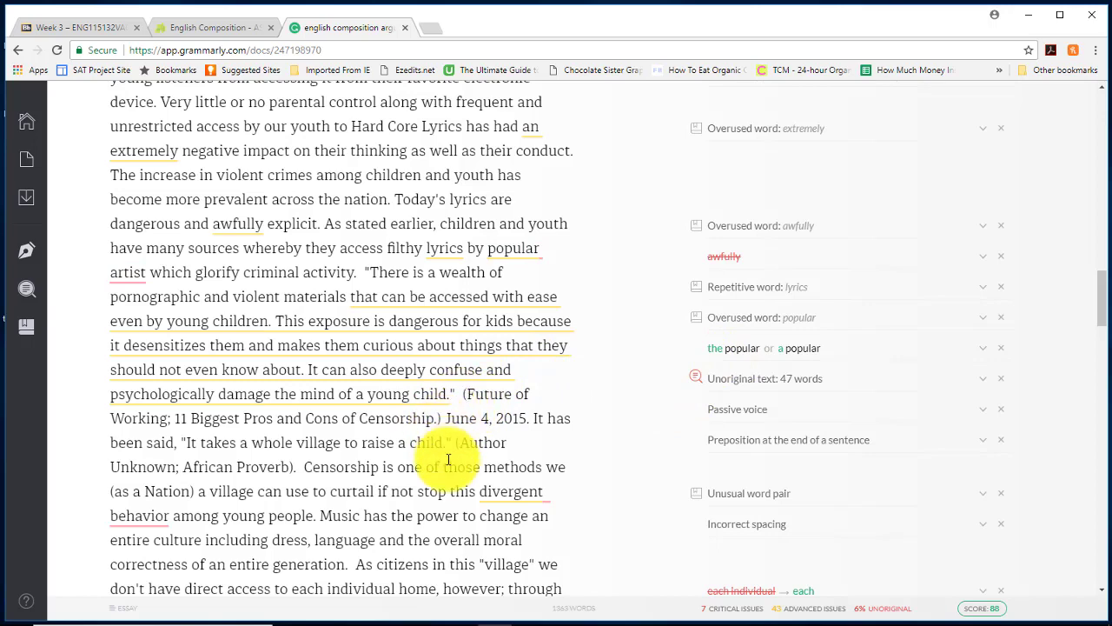
left_click_drag(1100, 318, 1107, 396)
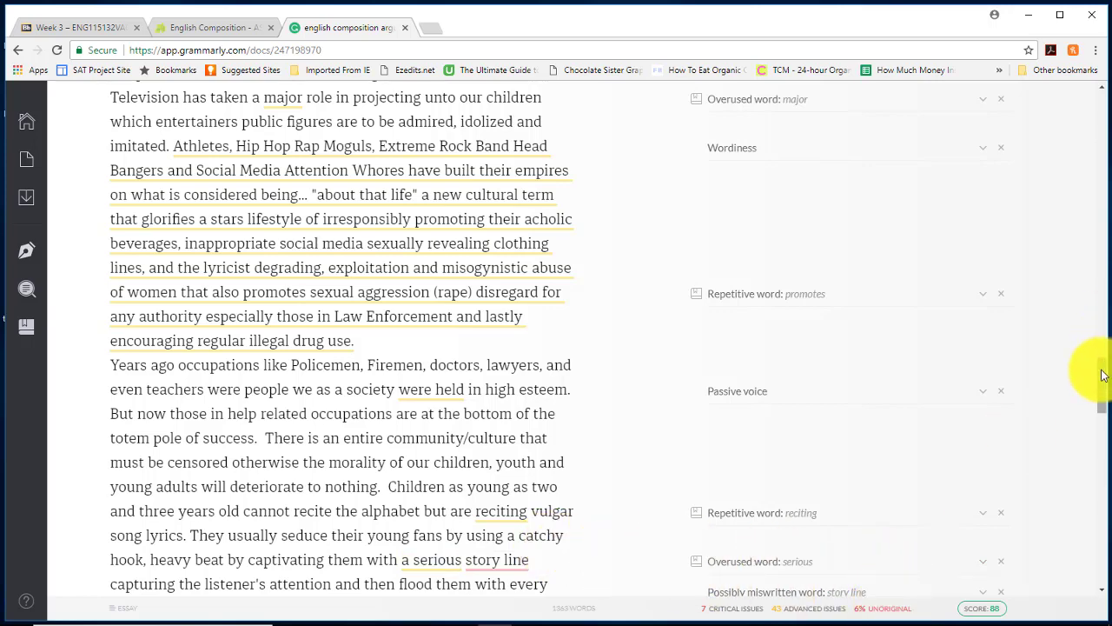
left_click_drag(1101, 374, 1103, 99)
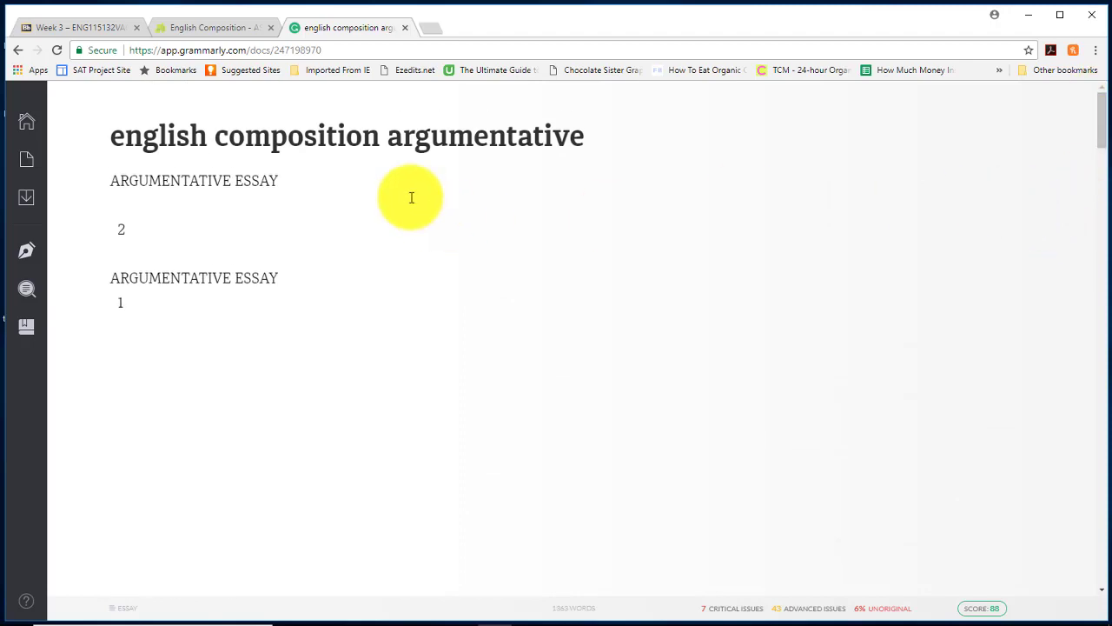
- Switch to The Writer's Guide course page and review its "Check Your Work" and "Address the Issues" sections, returning to the page's beginning
left_click(194, 31)
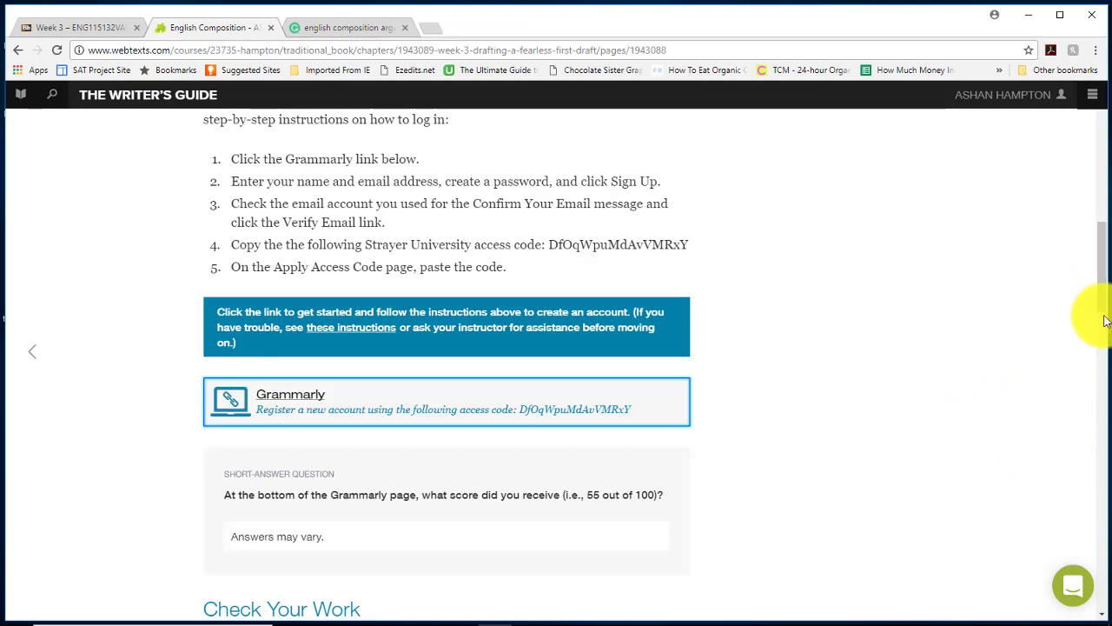
scroll(1103, 320, "down", 5)
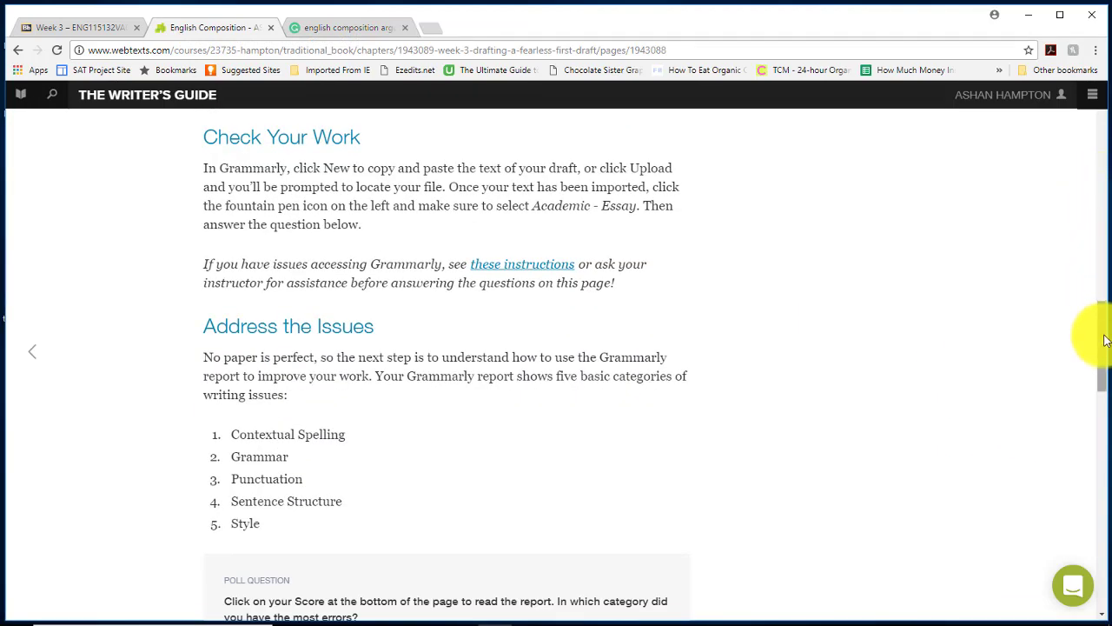
left_click_drag(1103, 339, 1095, 137)
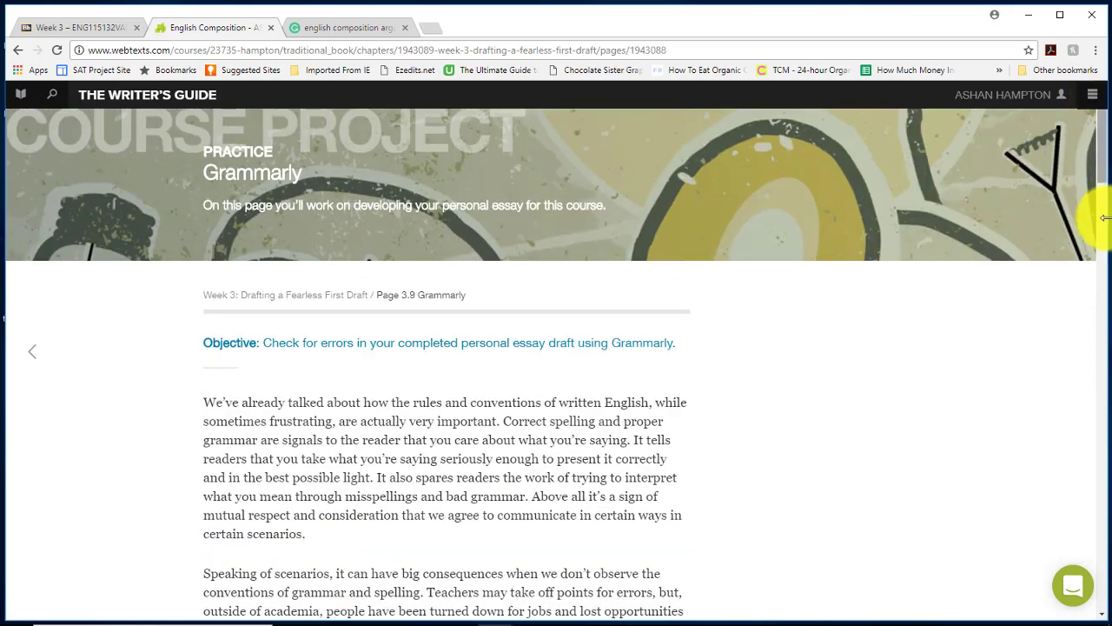